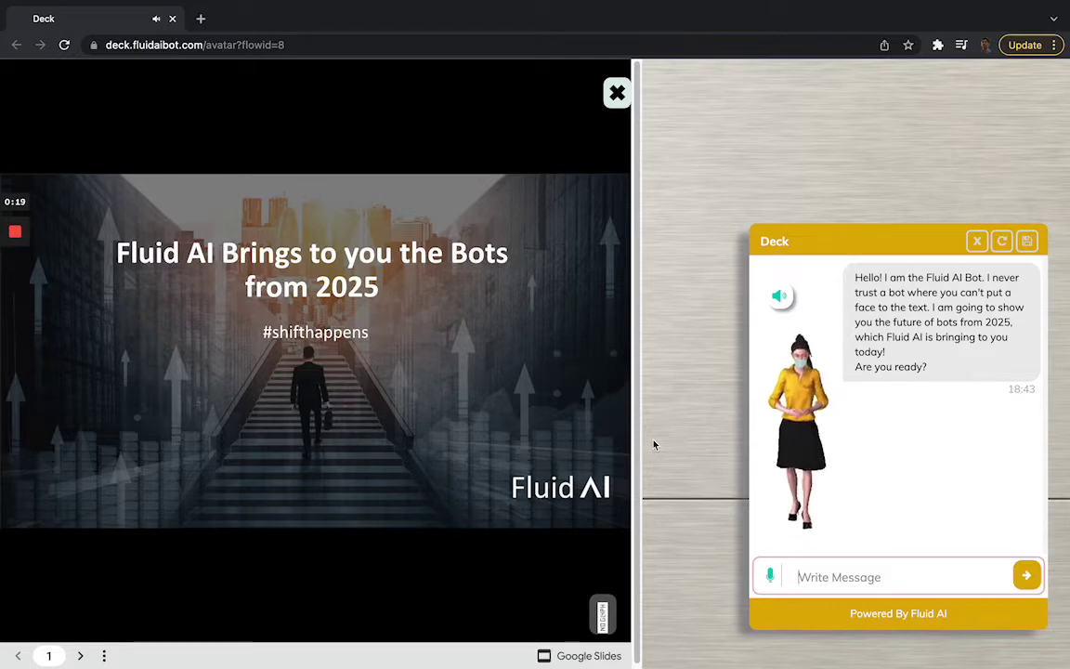
# Start voice input so the avatar bot hears the spoken reply 'yes we are'
pyautogui.click(771, 577)
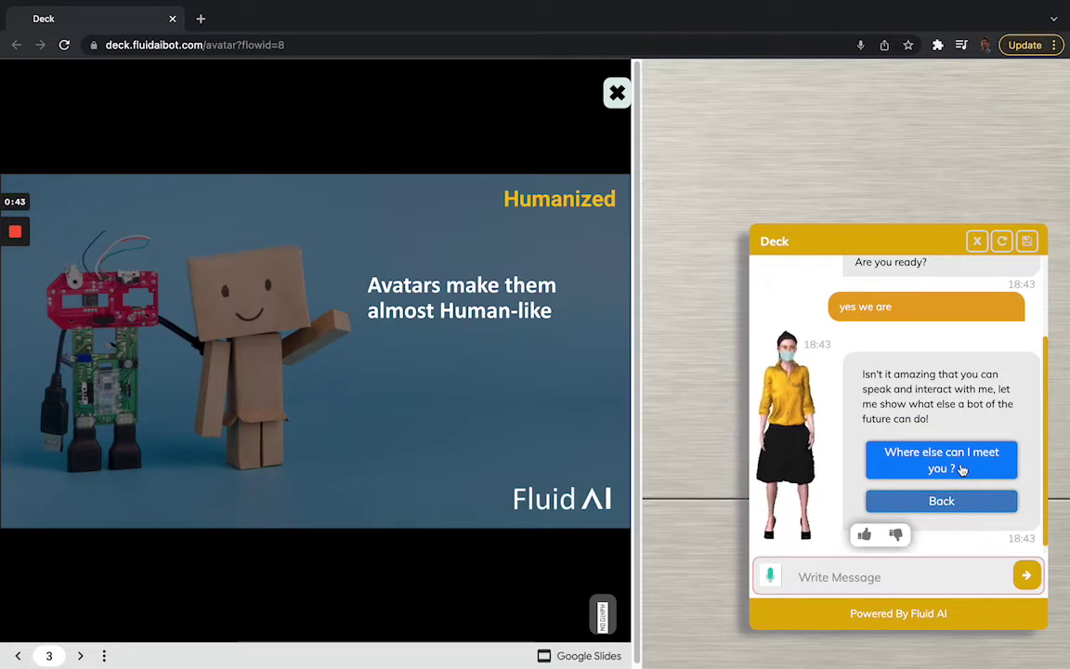
# Ask the bot 'Where else can I meet you ?' using its quick-reply button
pyautogui.click(962, 471)
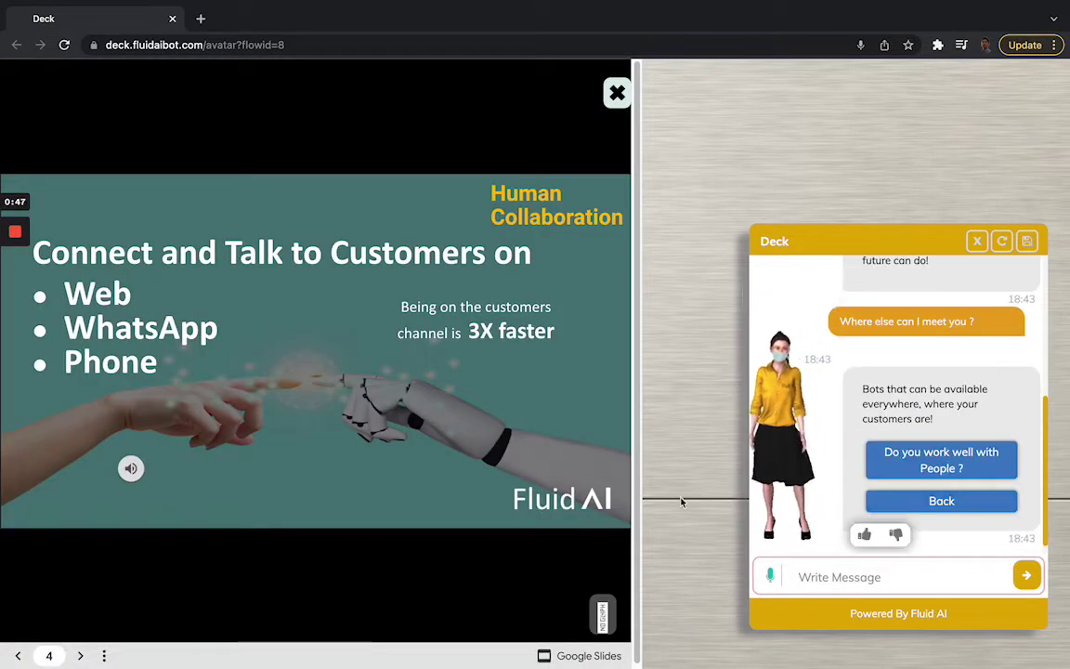
# Skip ahead in the slide's audio narration and play the WhatsApp demo video
pyautogui.moveTo(144, 491)
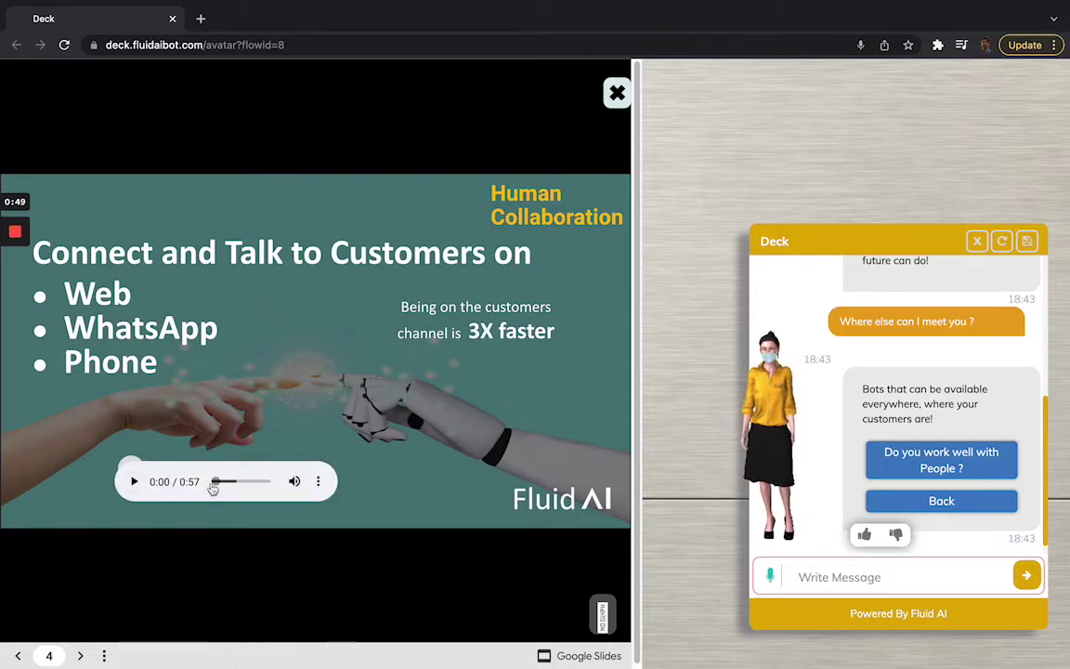
pyautogui.moveTo(220, 485); pyautogui.dragTo(243, 487)
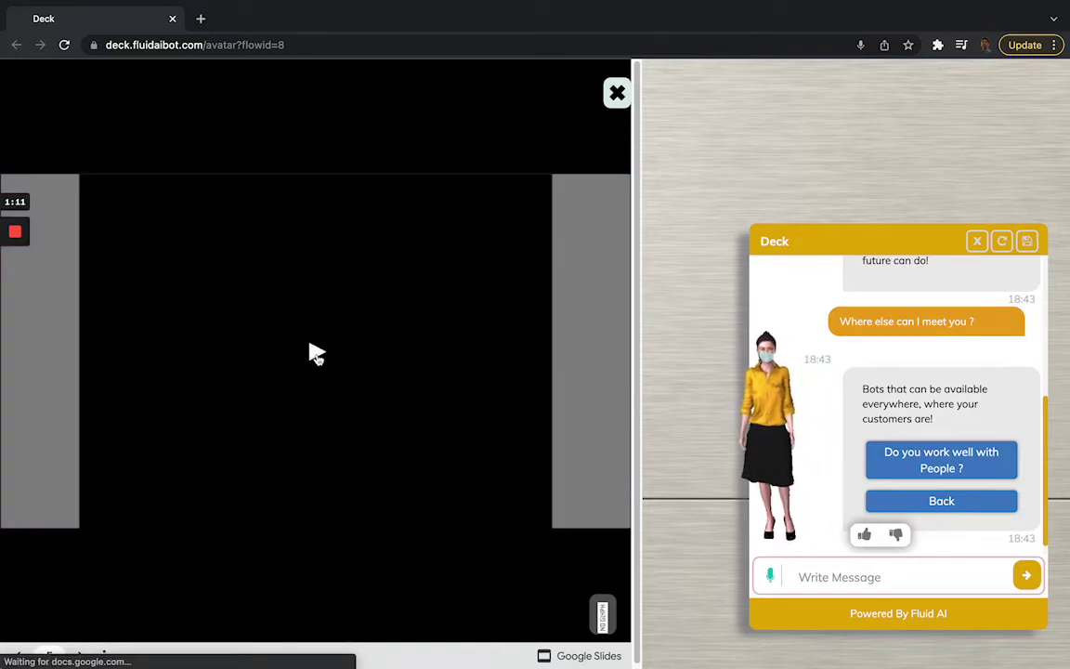
pyautogui.click(316, 354)
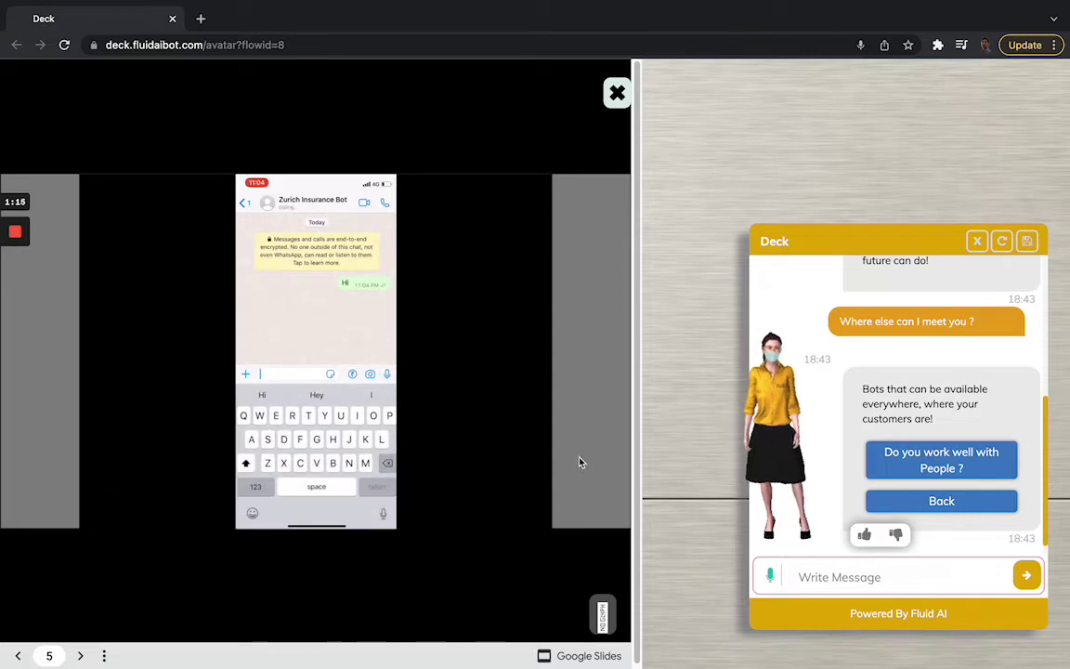
# Ask 'Do you work well with People ?' and switch to the agent conversations dashboard
pyautogui.click(945, 472)
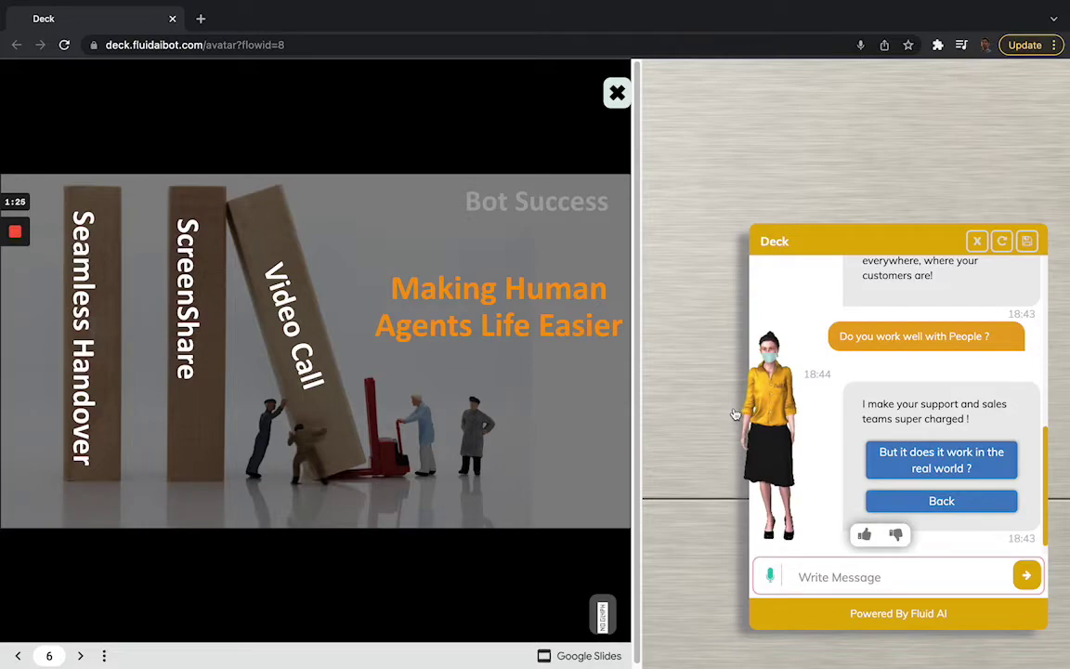
pyautogui.hotkey('ctrl', 'Left')
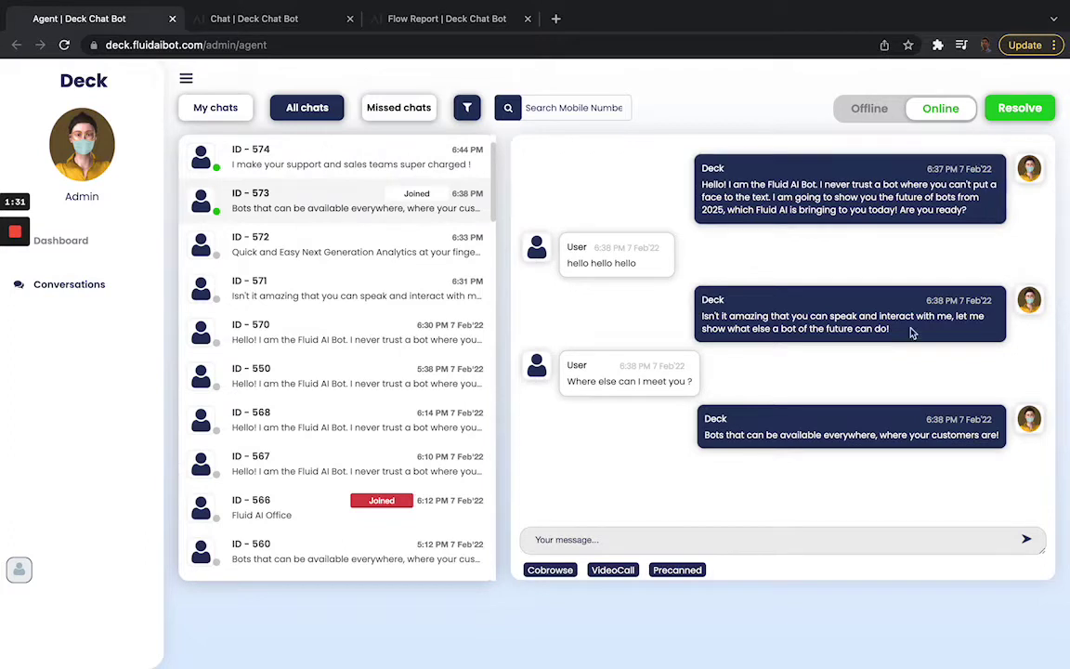
pyautogui.moveTo(653, 658)
pyautogui.hotkey('ctrl', 'Right')
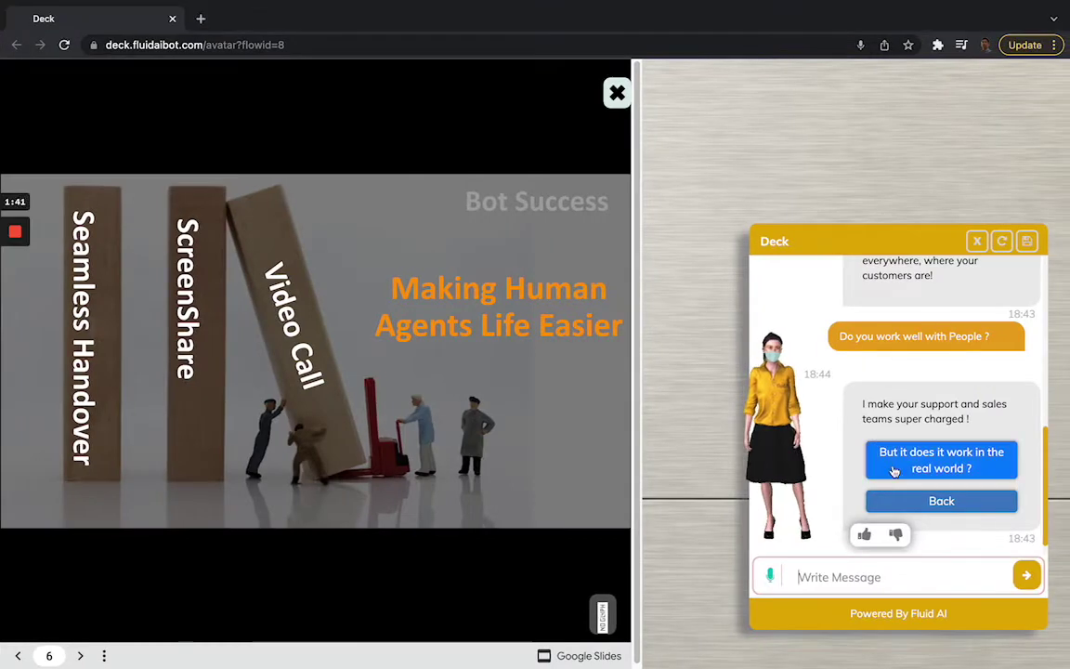
# Pick the real-world, team and super-flexible quick replies, then return to the agent dashboard
pyautogui.click(922, 458)
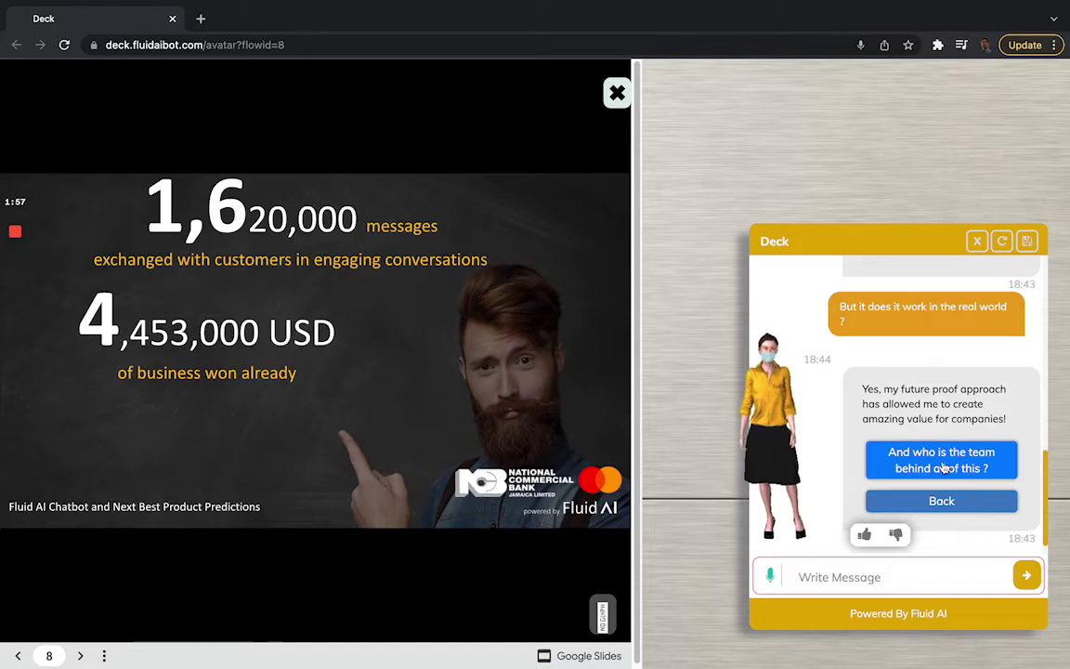
pyautogui.click(943, 469)
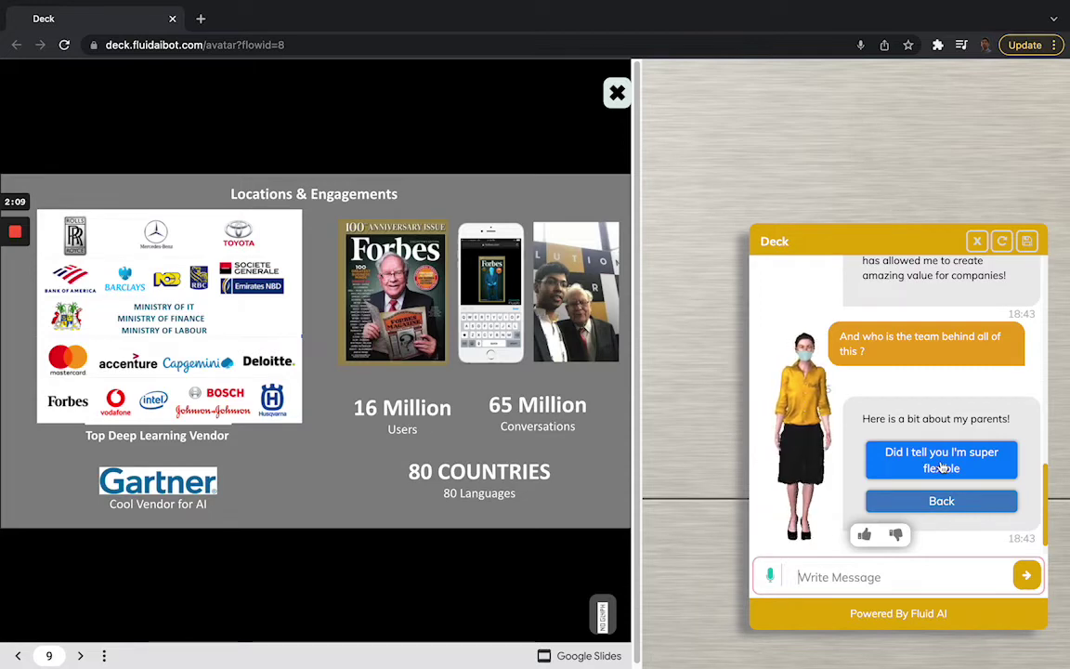
pyautogui.click(942, 464)
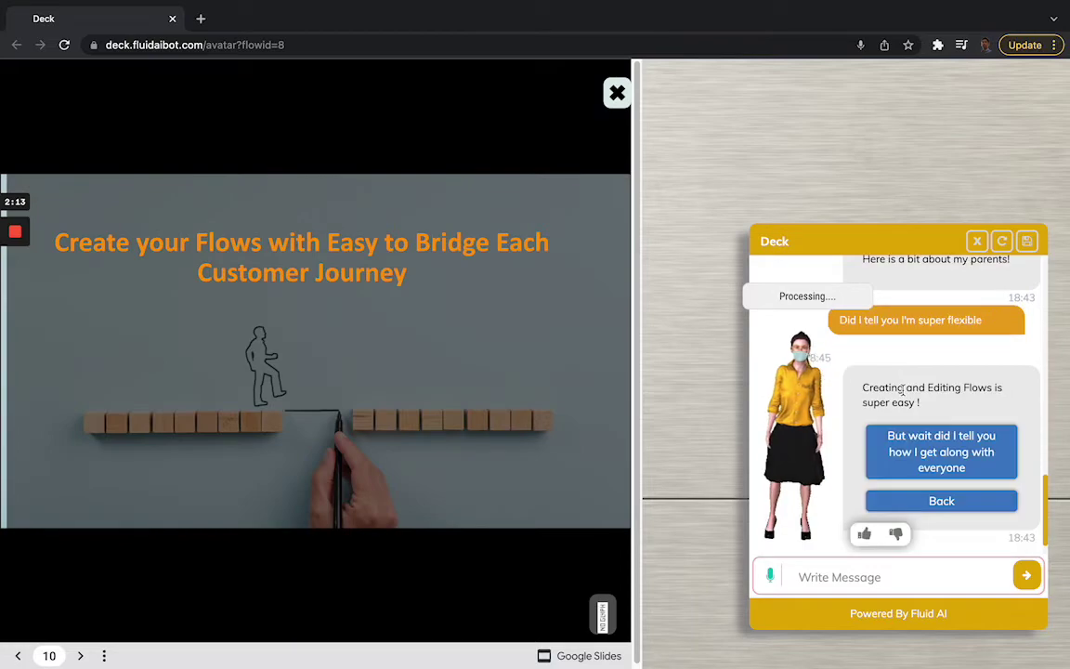
pyautogui.hotkey('ctrl', 'Left')
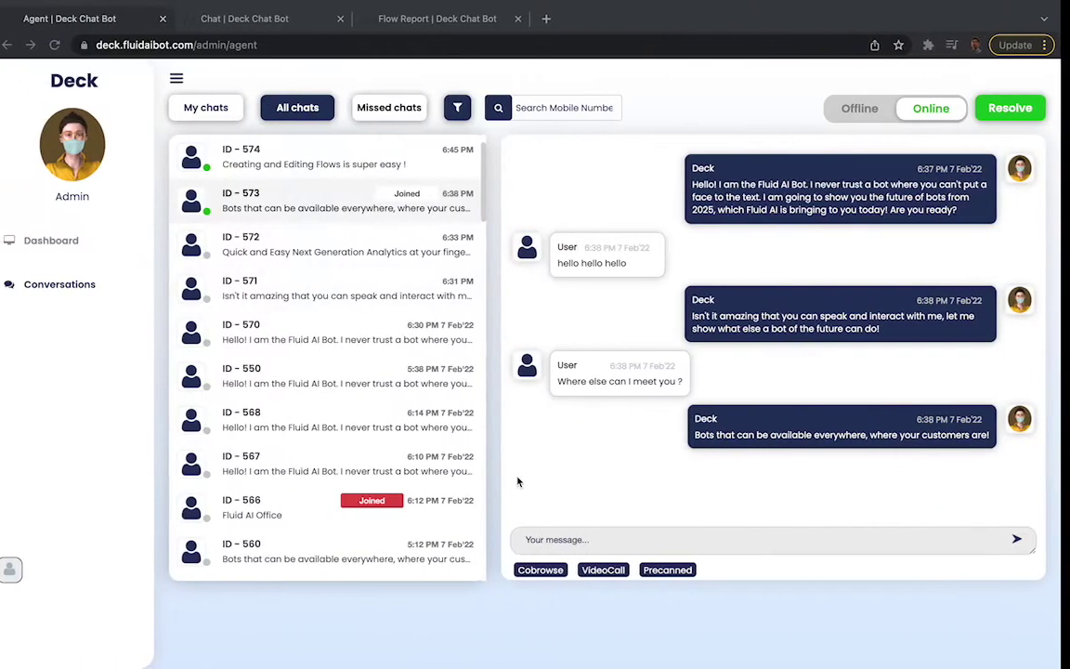
# Glance at the flow report, then close the sequence editor discarding unsaved changes
pyautogui.click(298, 19)
pyautogui.click(423, 22)
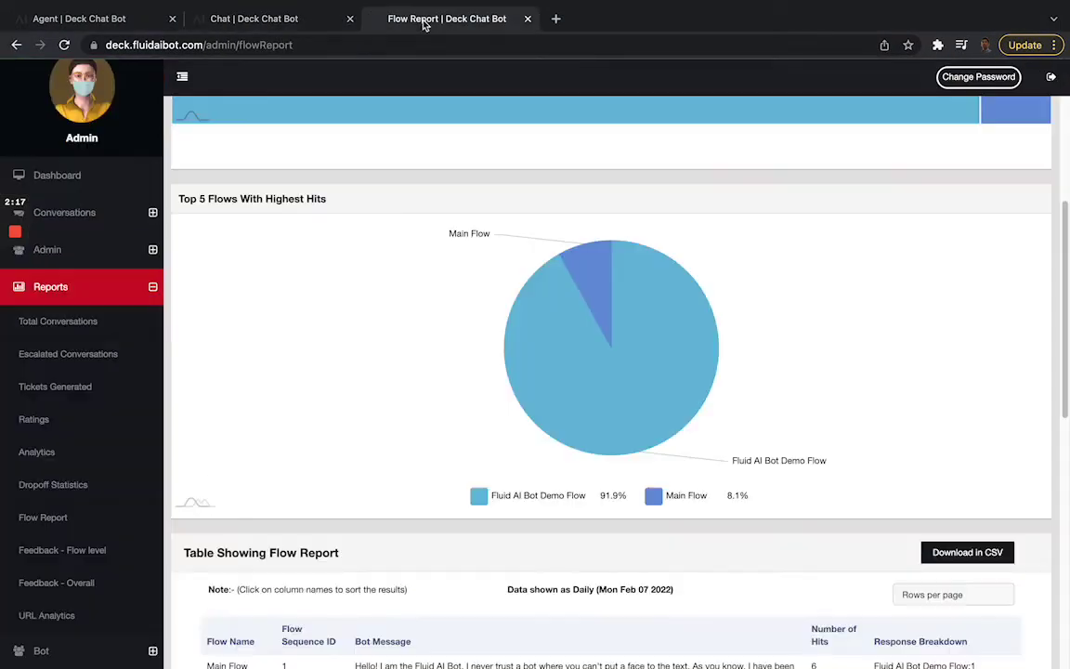
pyautogui.click(287, 19)
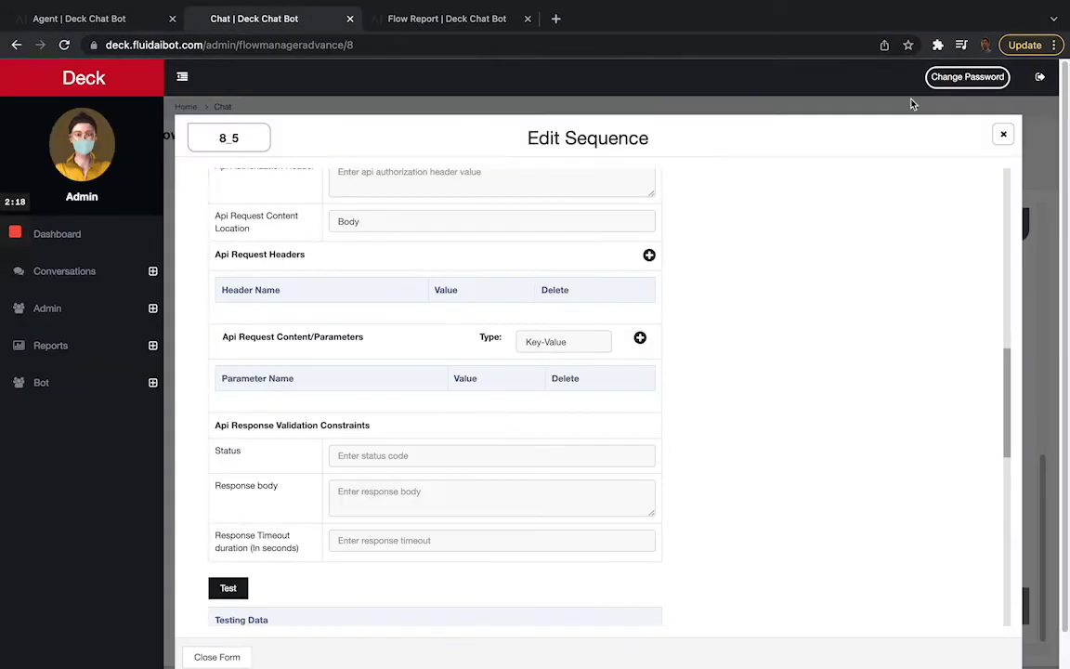
pyautogui.click(1003, 136)
pyautogui.click(662, 144)
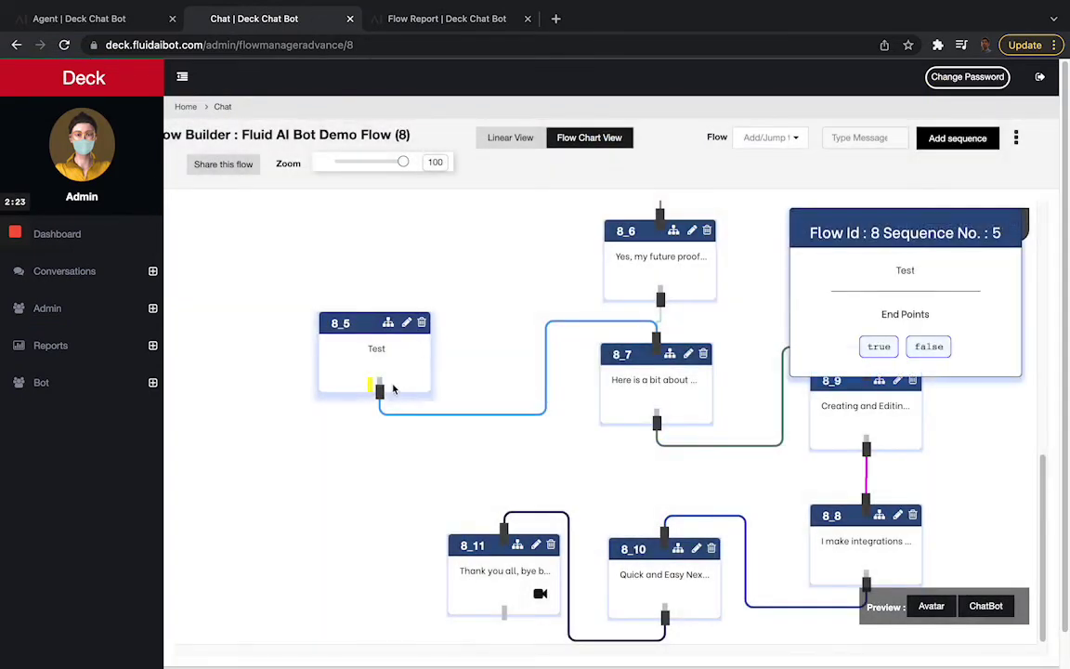
# Connect sequence 8_5's output to 8_7, reopen 8_5, and return to the avatar demo
pyautogui.moveTo(370, 387); pyautogui.dragTo(649, 374)
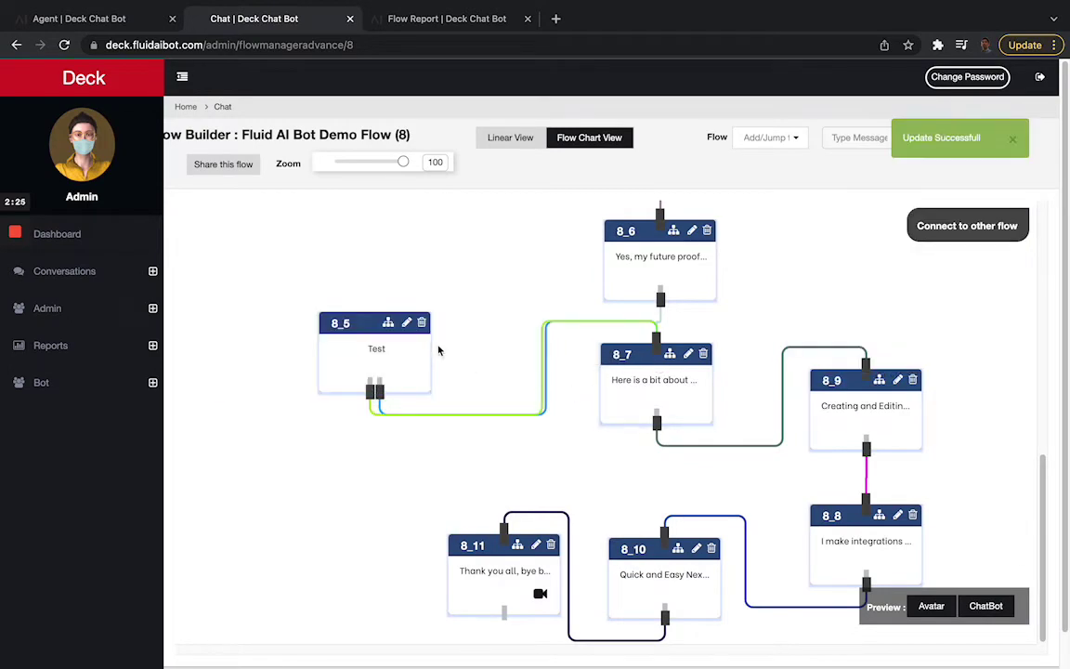
pyautogui.click(406, 322)
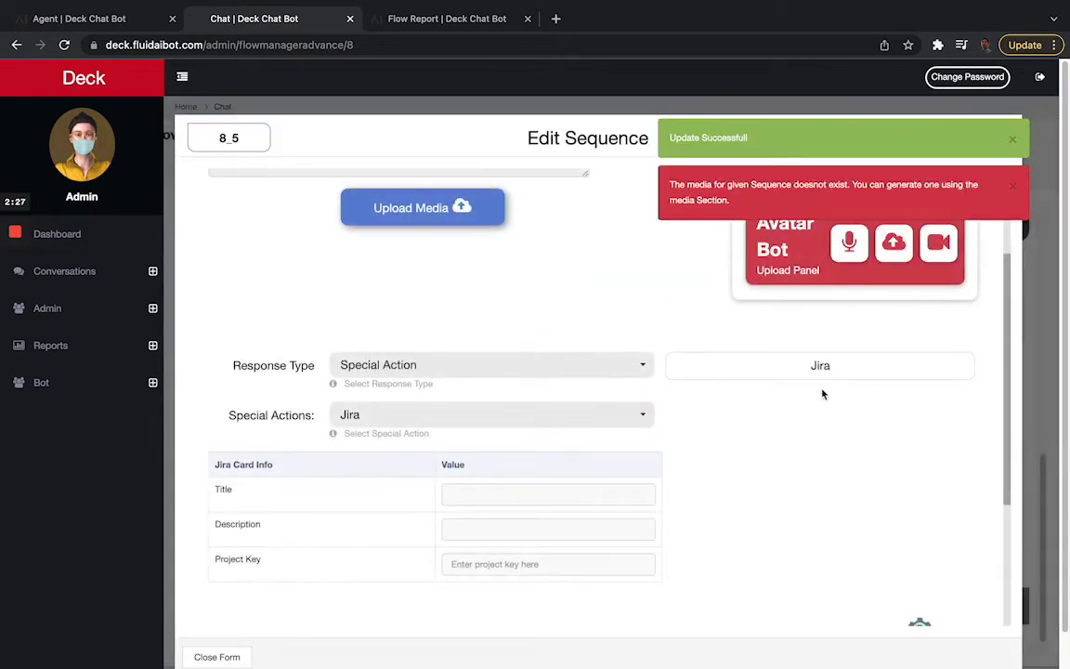
pyautogui.scroll(3, 558, 371)
pyautogui.hotkey('ctrl', 'Right')
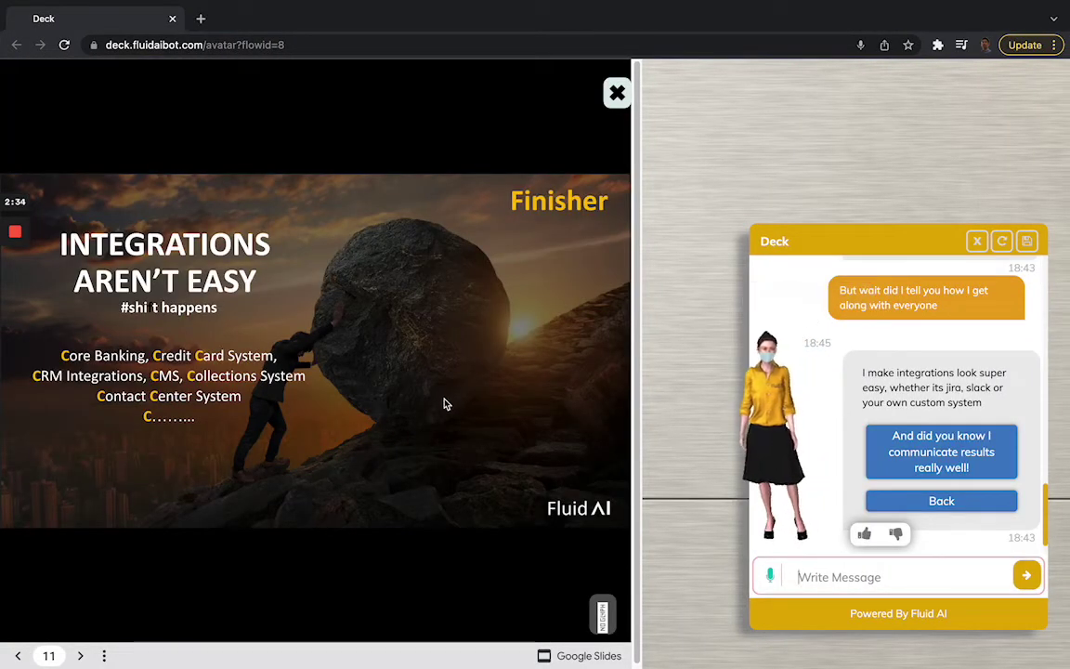
pyautogui.hotkey('ctrl', 'Left')
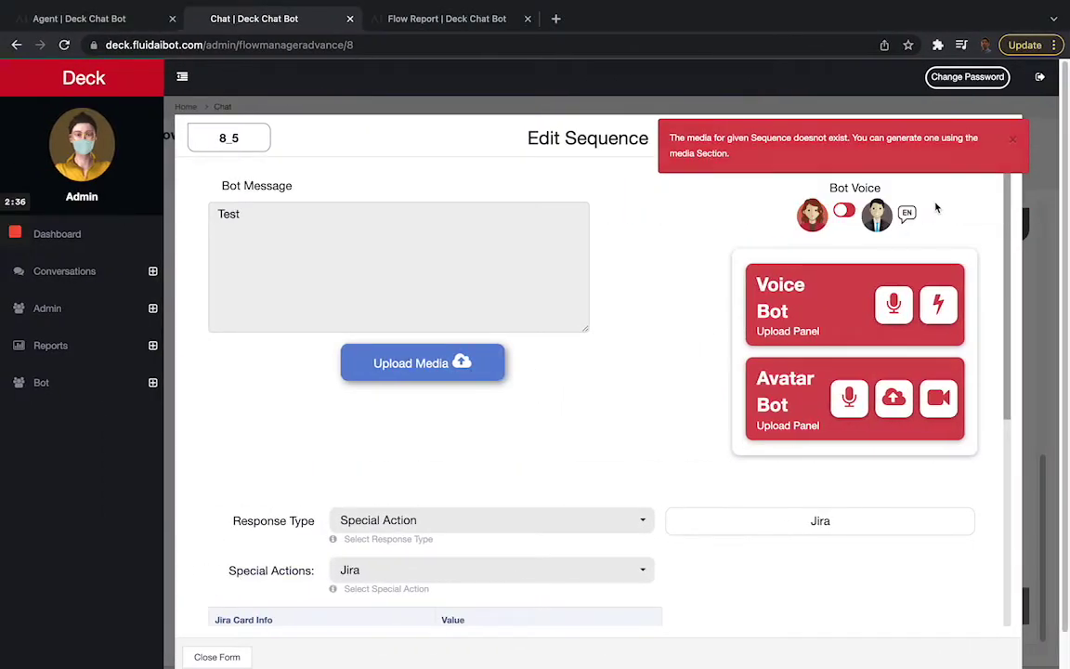
pyautogui.scroll(-3, 539, 511)
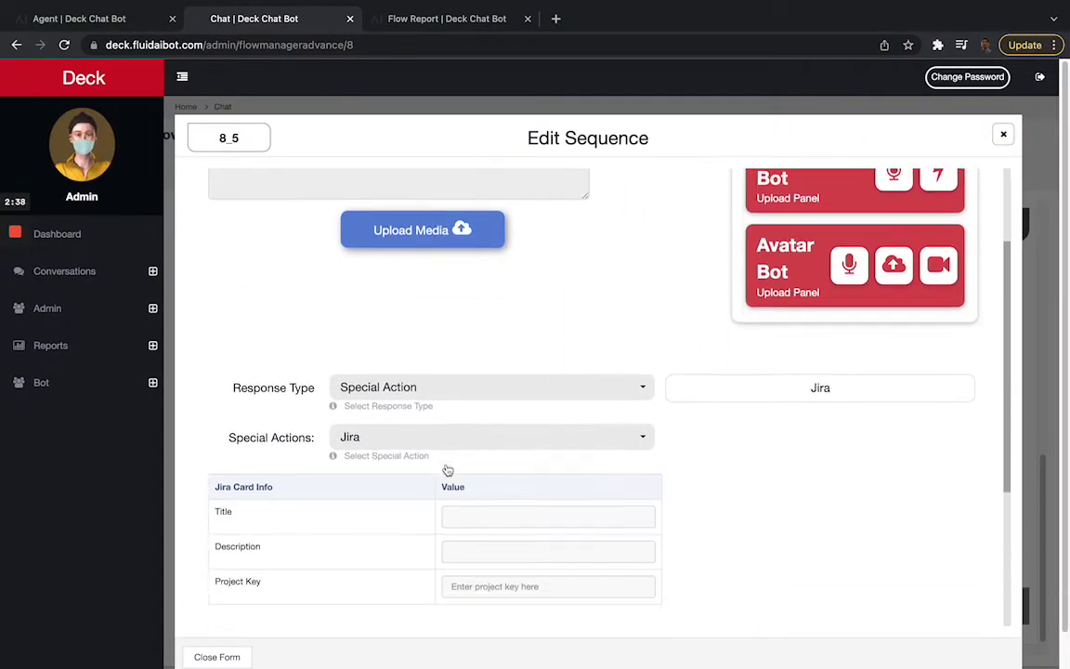
pyautogui.click(409, 439)
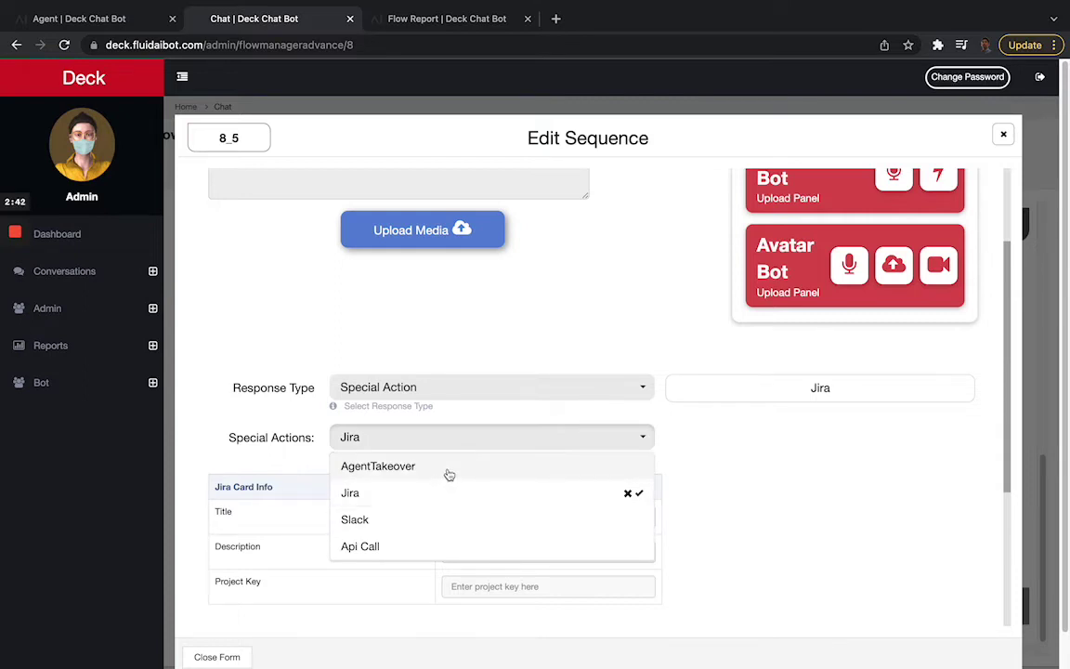
pyautogui.click(427, 539)
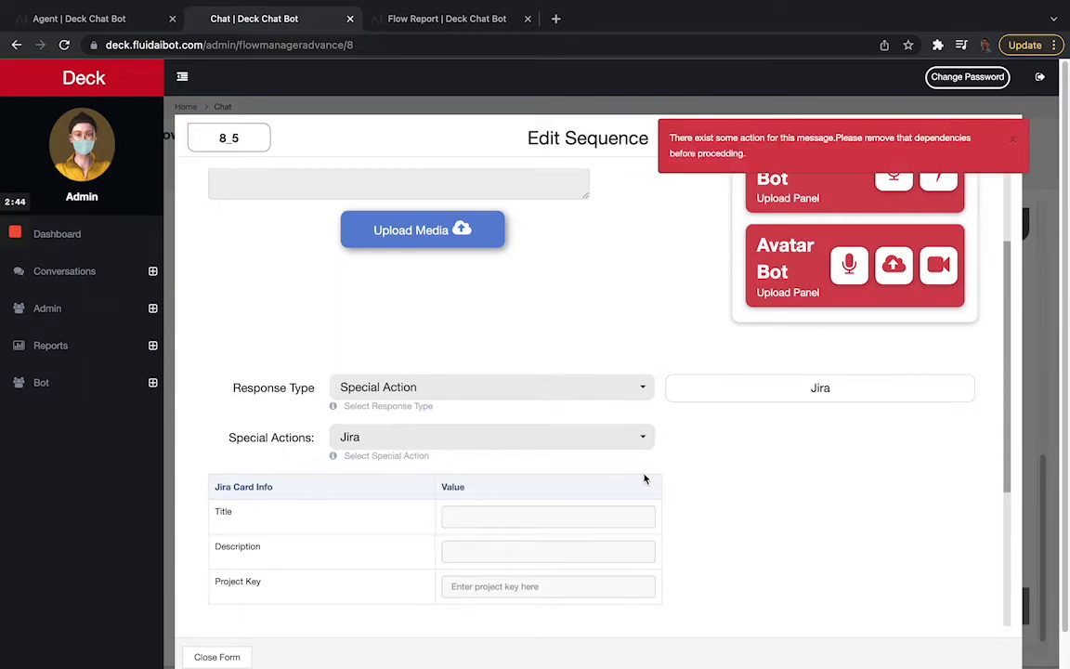
pyautogui.scroll(-3, 645, 479)
pyautogui.click(597, 239)
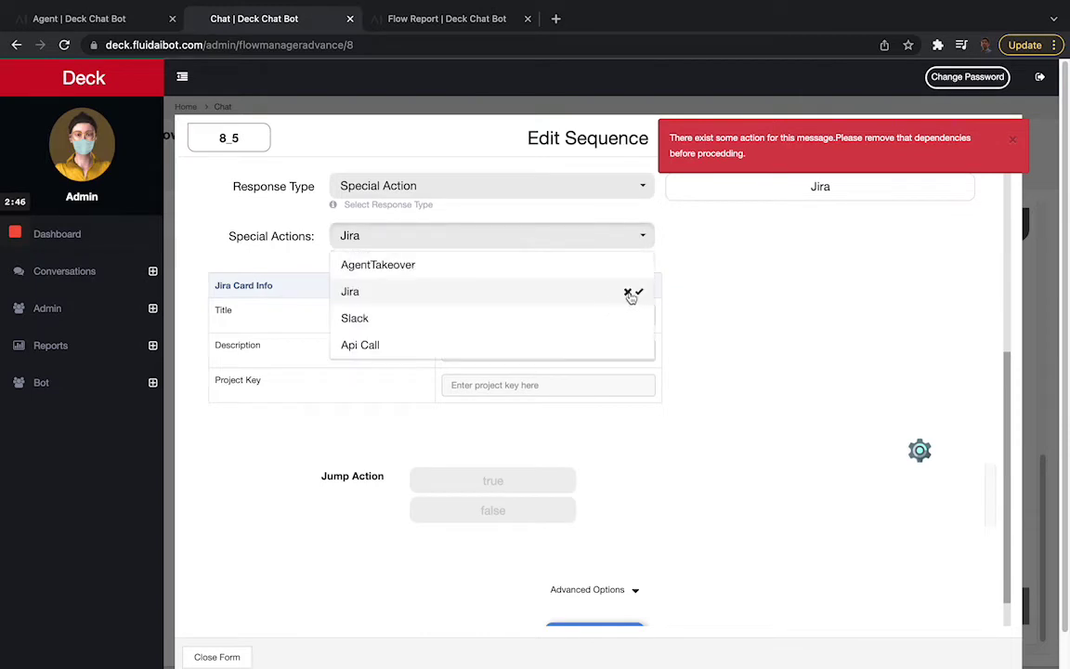
pyautogui.click(630, 295)
pyautogui.click(550, 243)
pyautogui.click(526, 344)
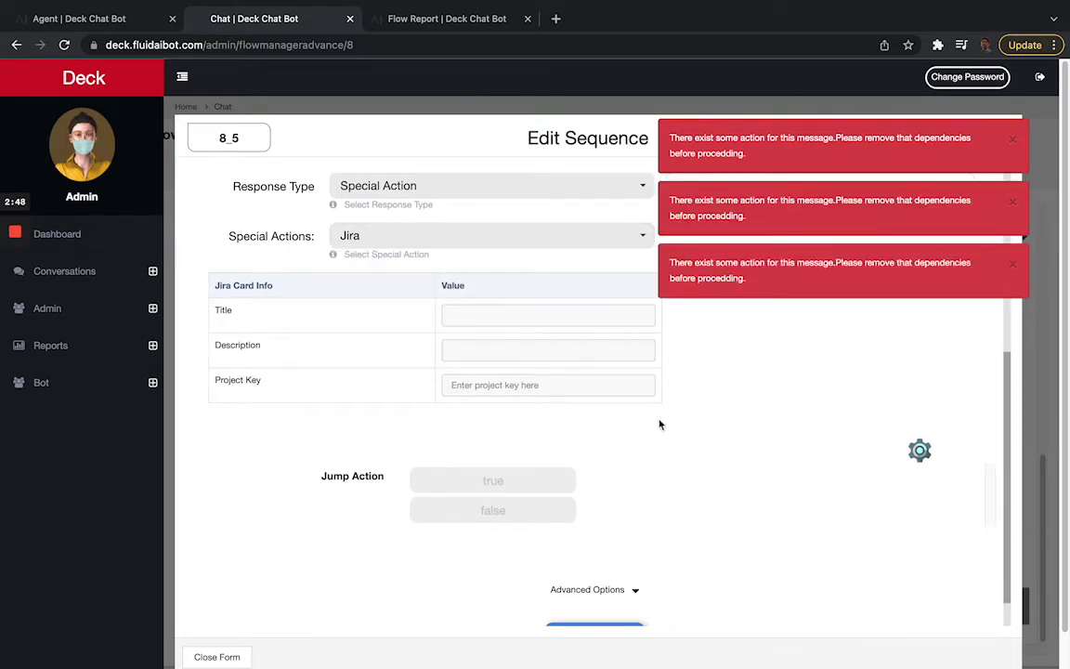
pyautogui.scroll(-1, 631, 446)
pyautogui.scroll(4, 629, 432)
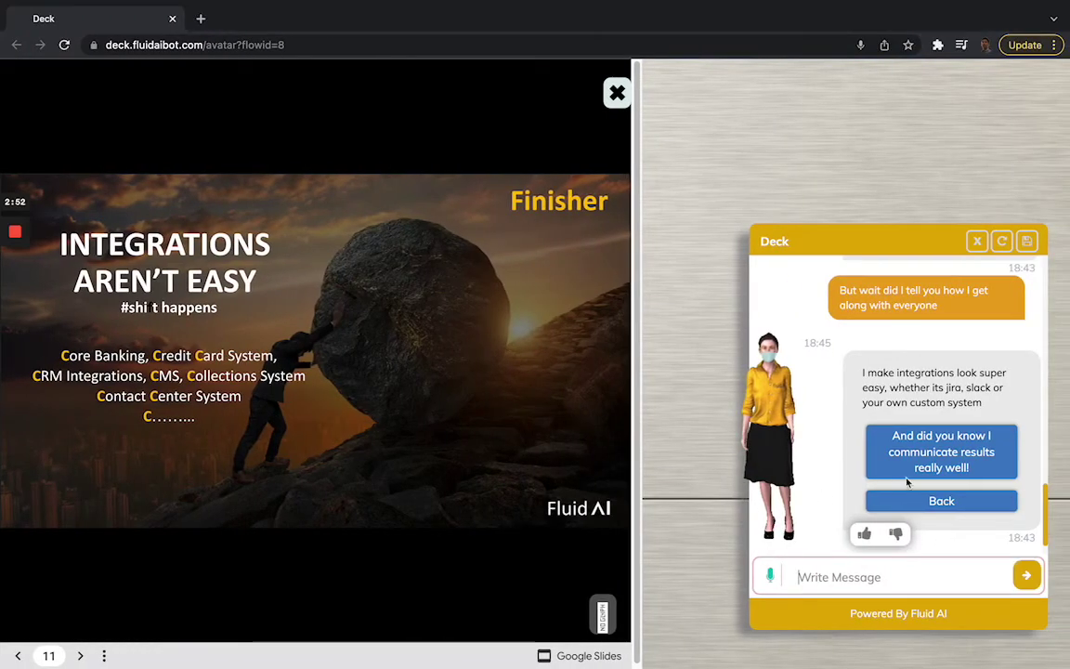
# Send 'And did you know I communicate results really well!' and return to the admin dashboard
pyautogui.click(910, 474)
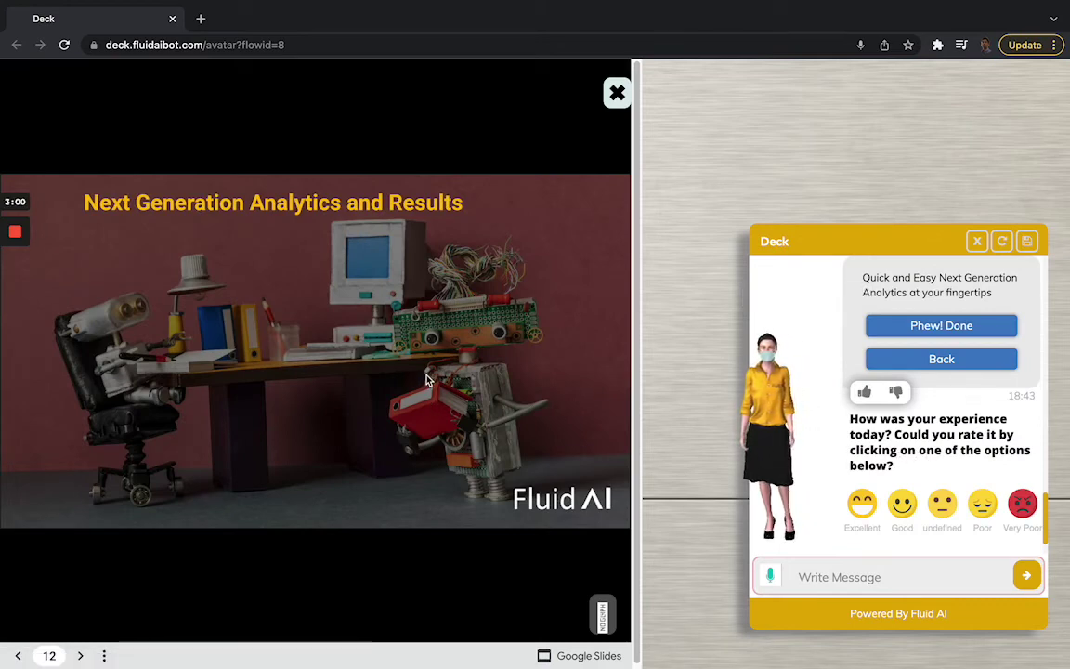
pyautogui.hotkey('ctrl', 'Left')
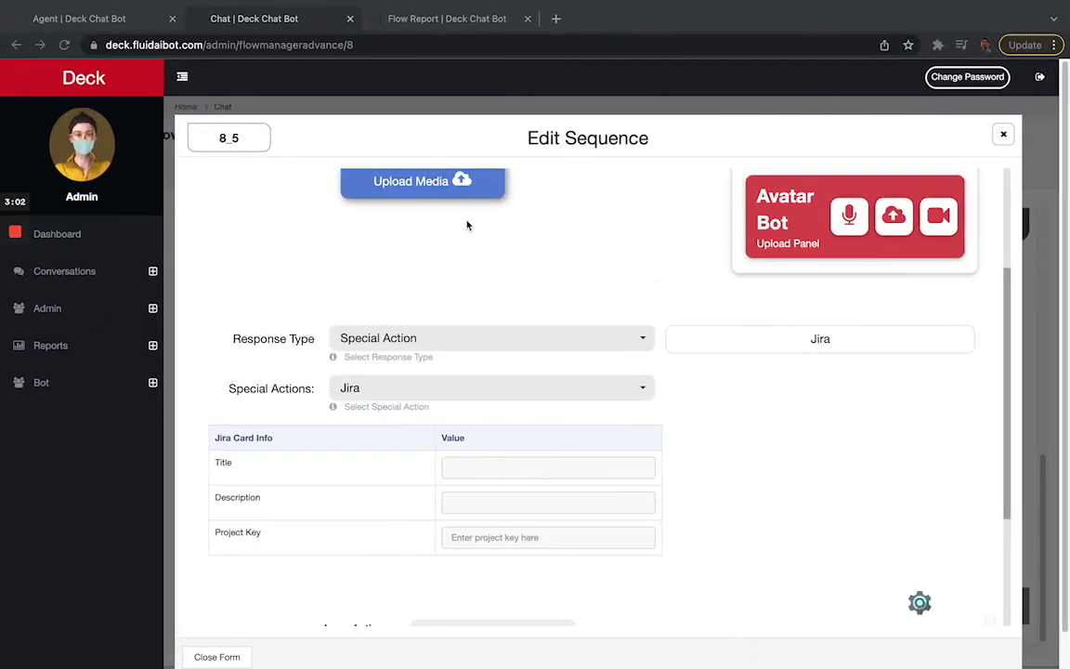
pyautogui.click(436, 23)
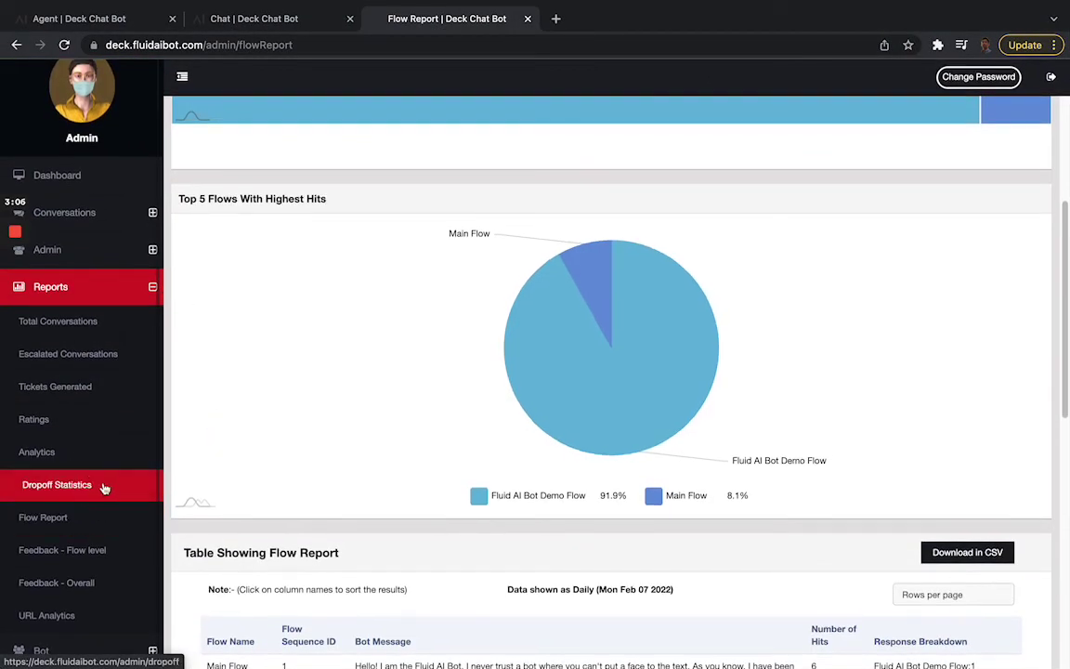
pyautogui.scroll(-3, 554, 444)
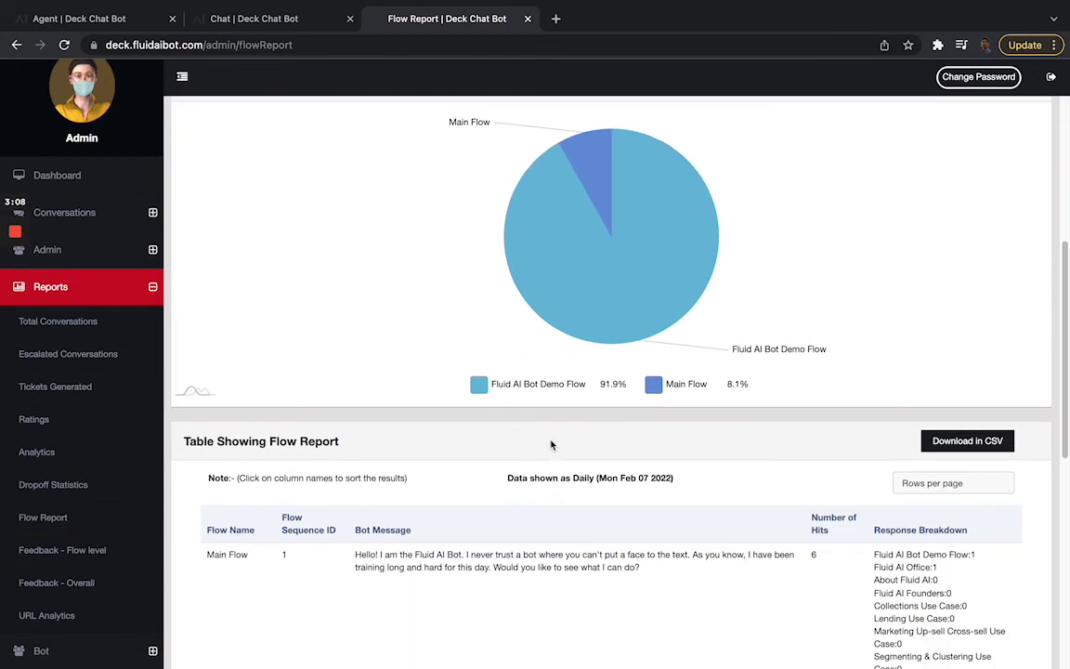
pyautogui.scroll(-5, 561, 444)
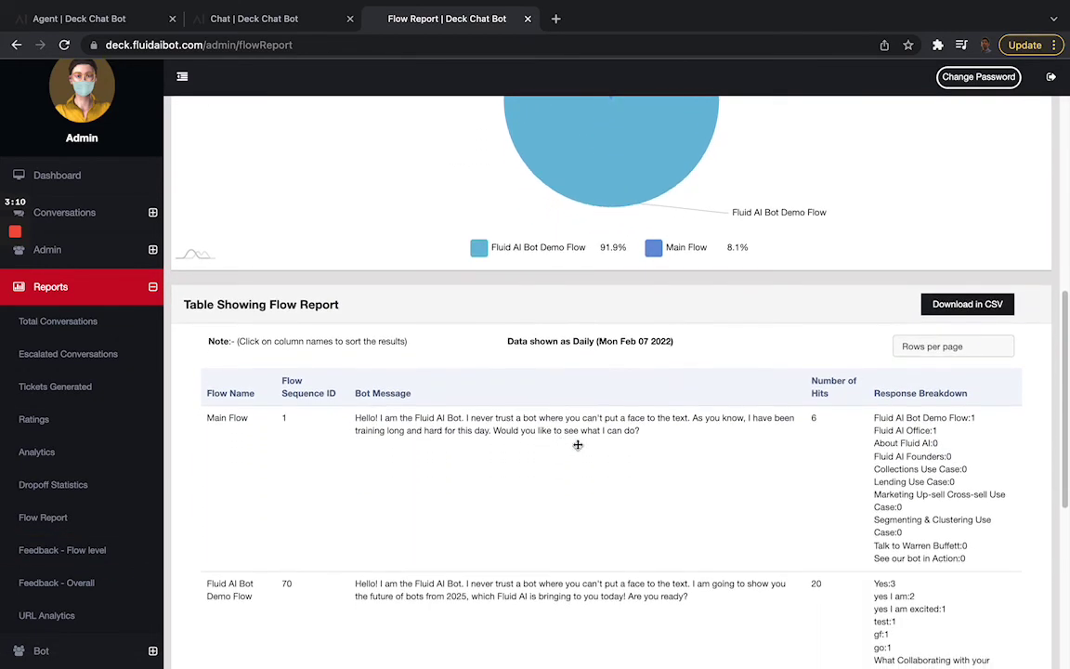
pyautogui.scroll(-4, 594, 446)
pyautogui.press('super+Tab')
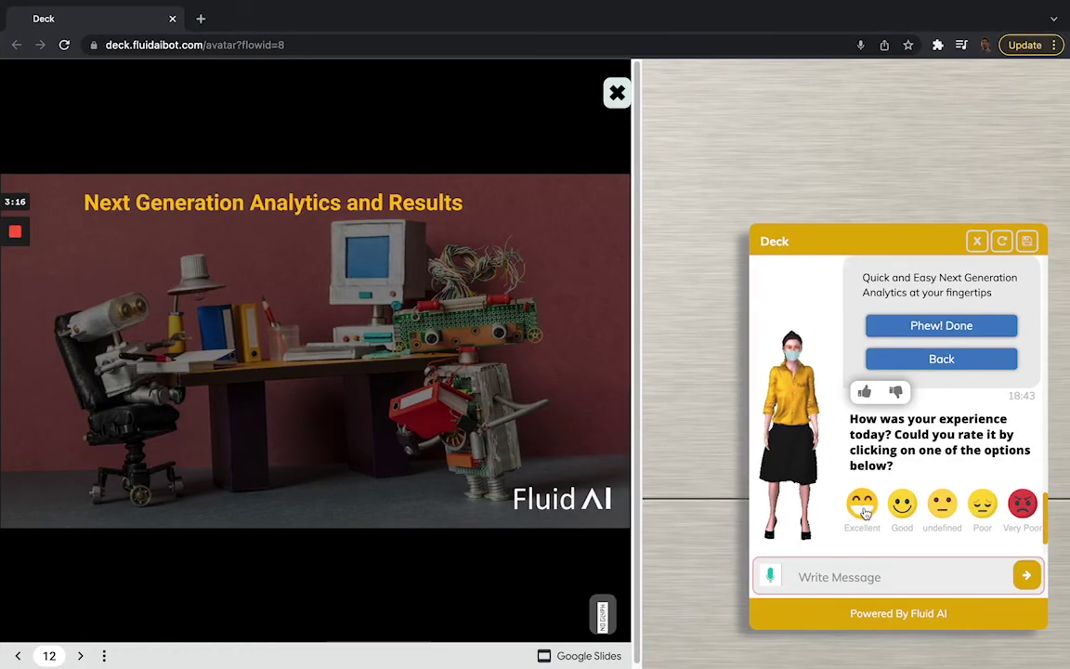
# Choose the Excellent emoji, write 'Amazing!' in the feedback box, and submit it
pyautogui.click(864, 525)
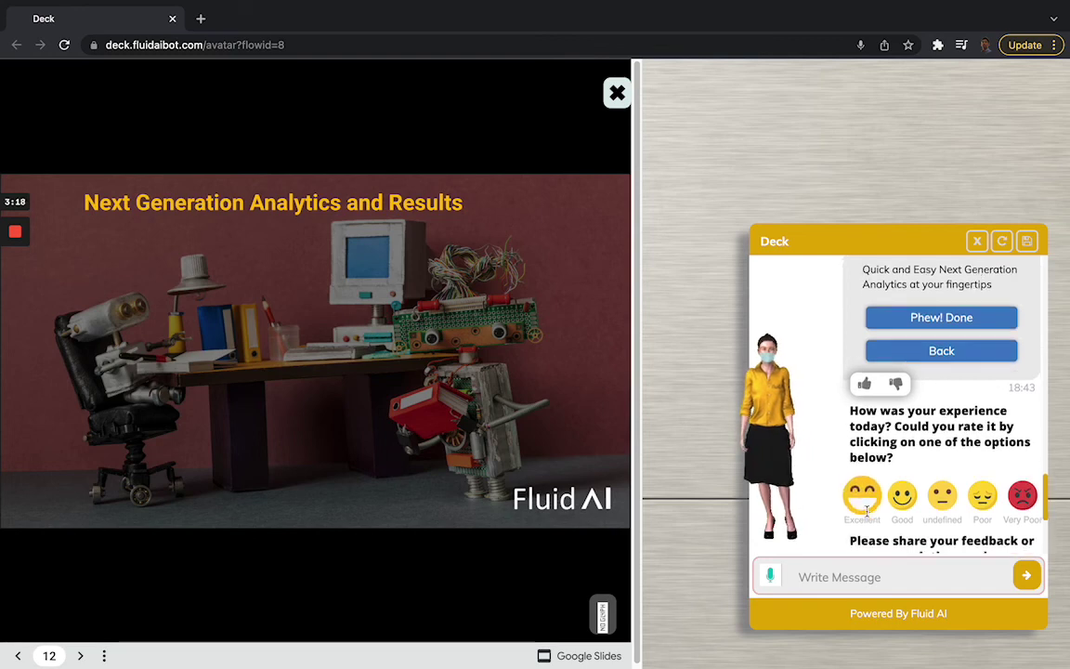
pyautogui.click(873, 485)
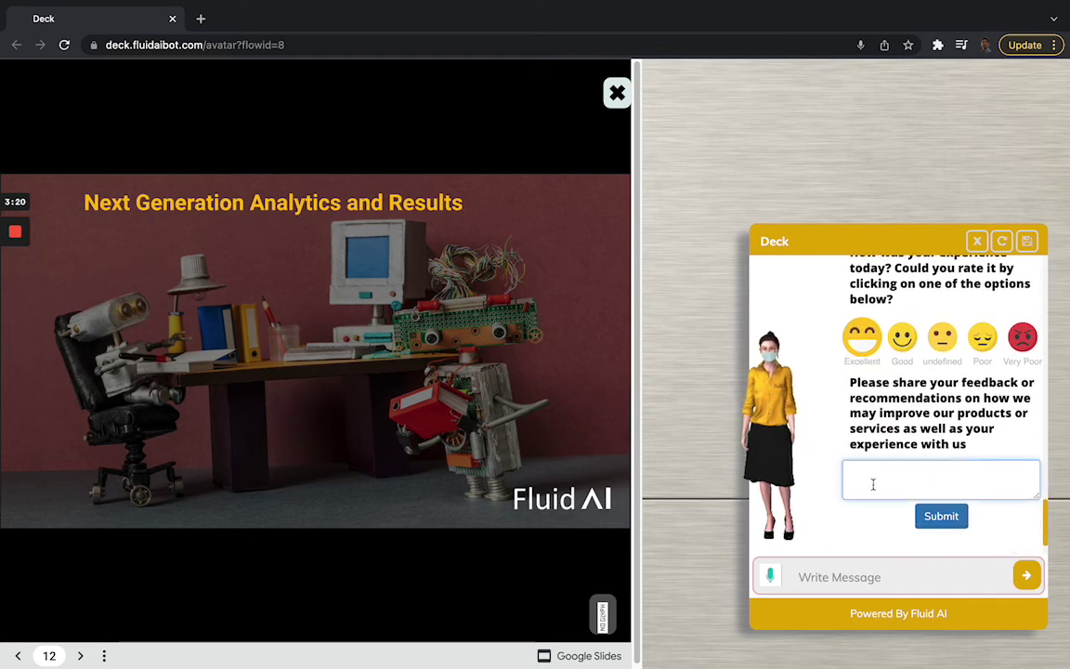
pyautogui.write('Amazing')
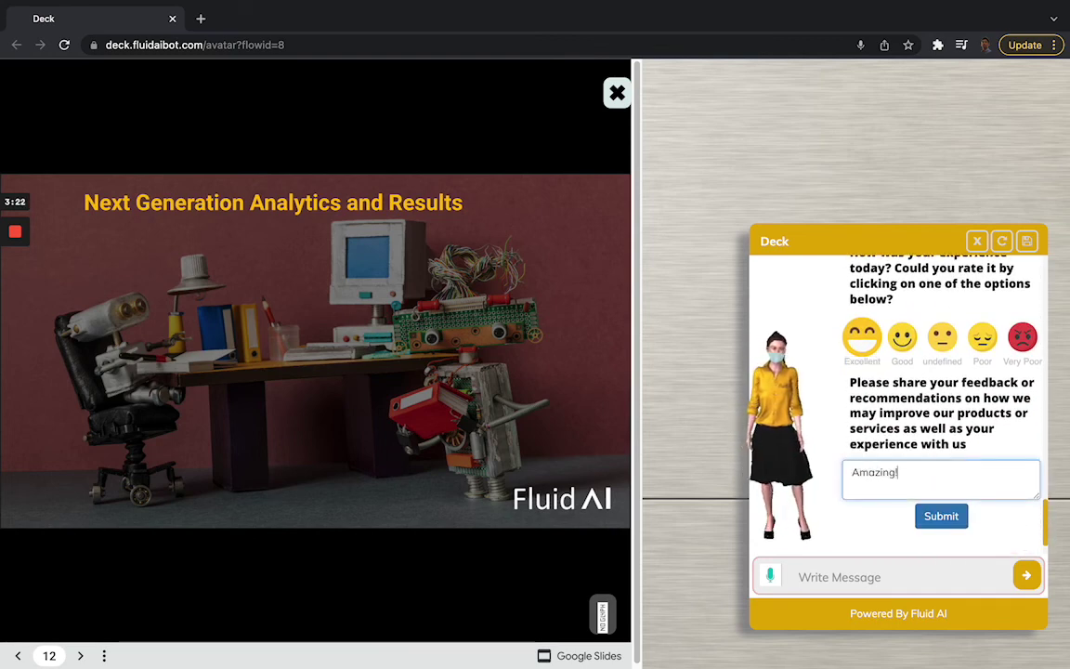
pyautogui.write('!')
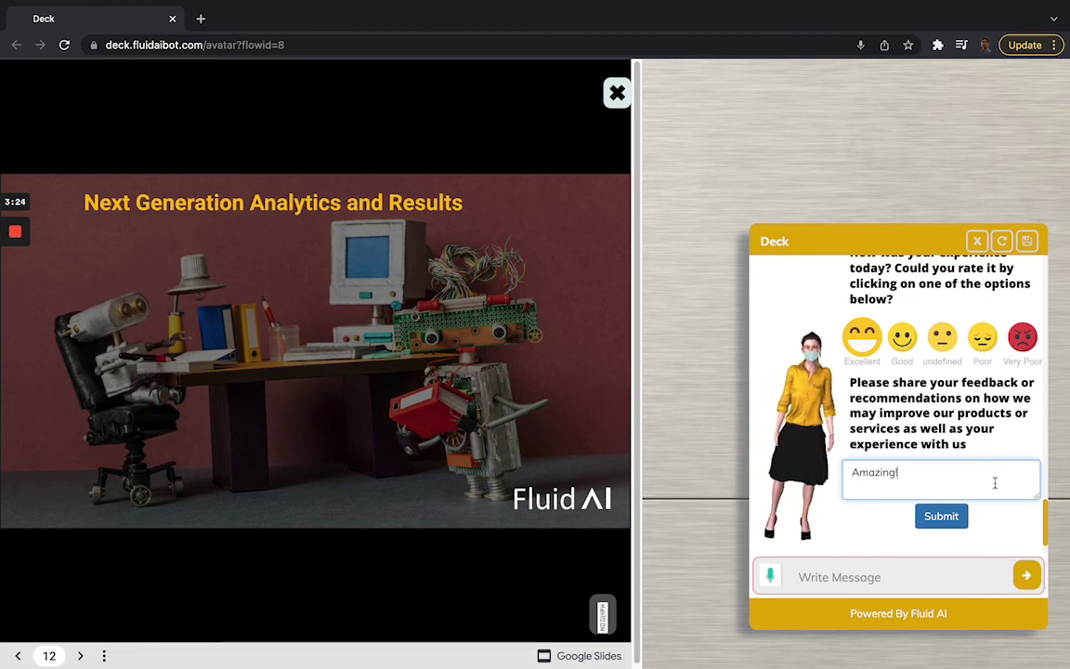
pyautogui.click(943, 518)
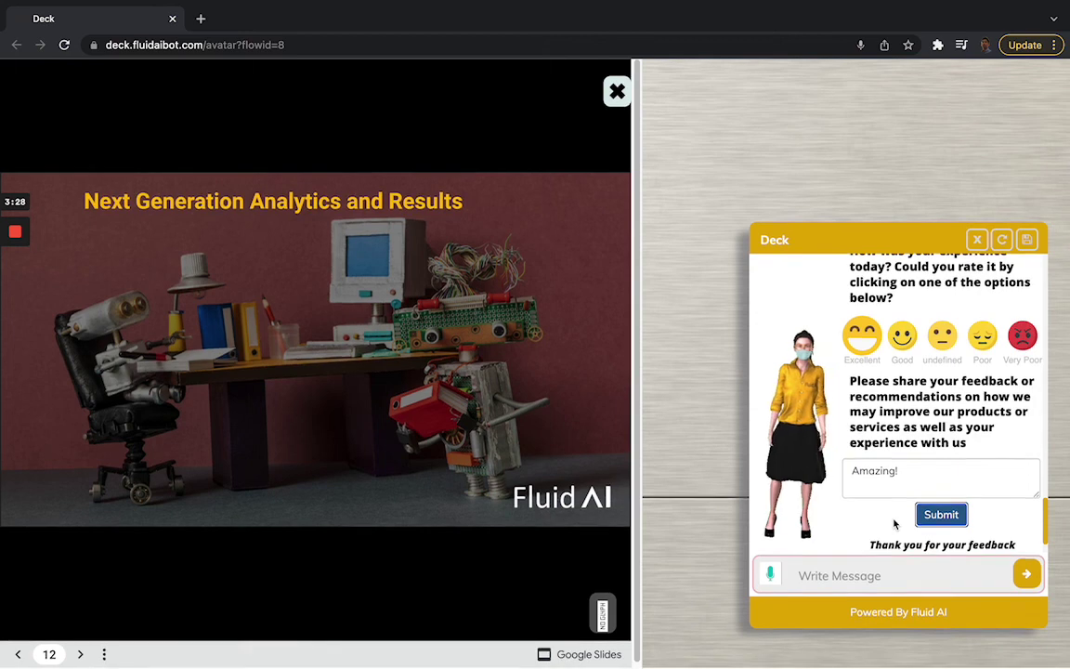